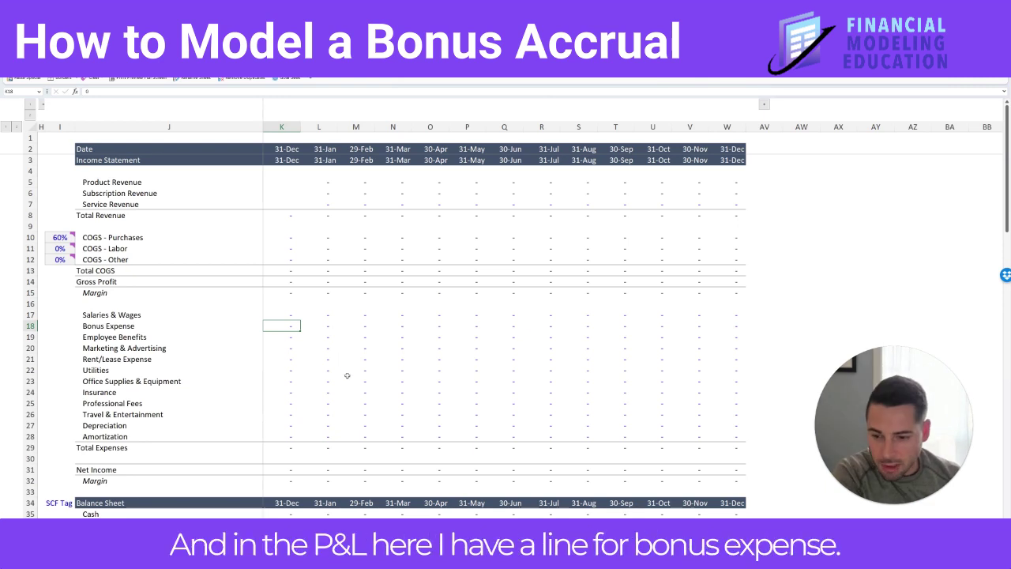
- Enter 10 as the Bonus Expense for every month from 31-Jan through 31-Dec in the Income Statement
{"action": "left_click", "coordinate": [30, 326]}
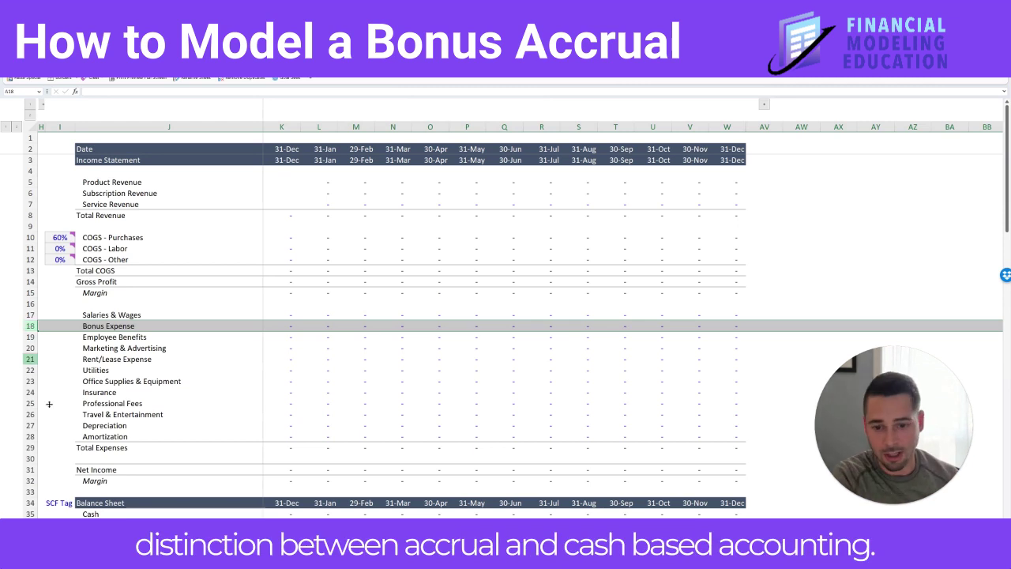
{"action": "left_click", "coordinate": [323, 327]}
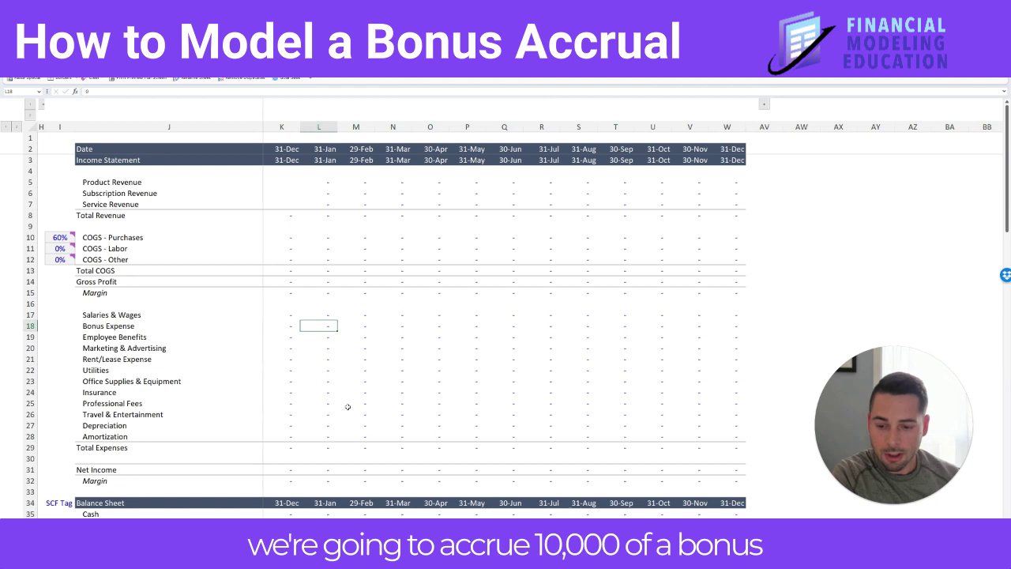
{"action": "key", "text": "shift+Right"}
{"action": "key", "text": "shift+Right"}
{"action": "key", "text": "shift+Right"}
{"action": "key", "text": "shift+Right"}
{"action": "key", "text": "shift+Right"}
{"action": "key", "text": "shift+Right"}
{"action": "key", "text": "shift+Right"}
{"action": "key", "text": "shift+Right"}
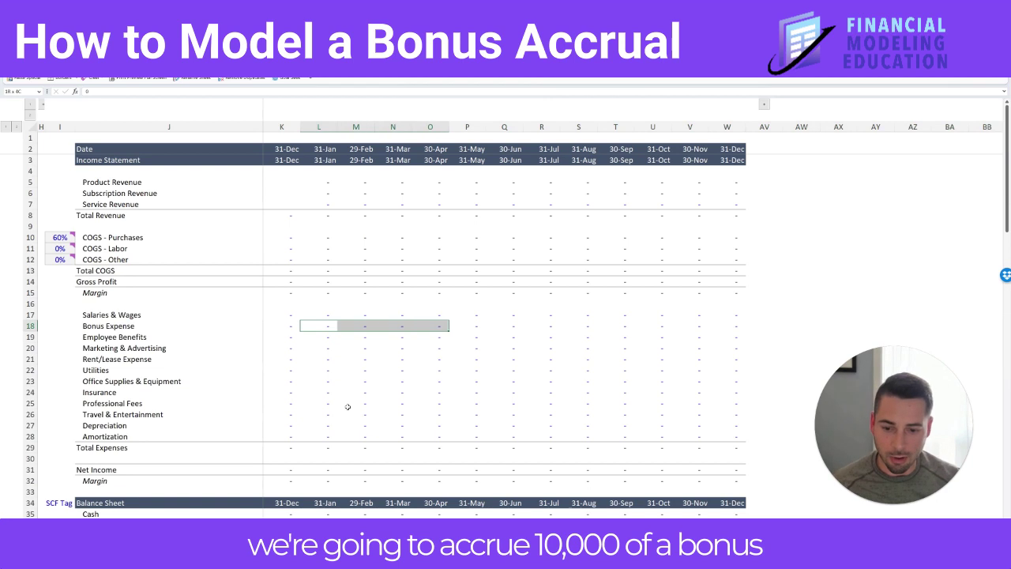
{"action": "key", "text": "shift+Right"}
{"action": "key", "text": "shift+Right"}
{"action": "key", "text": "shift+Right"}
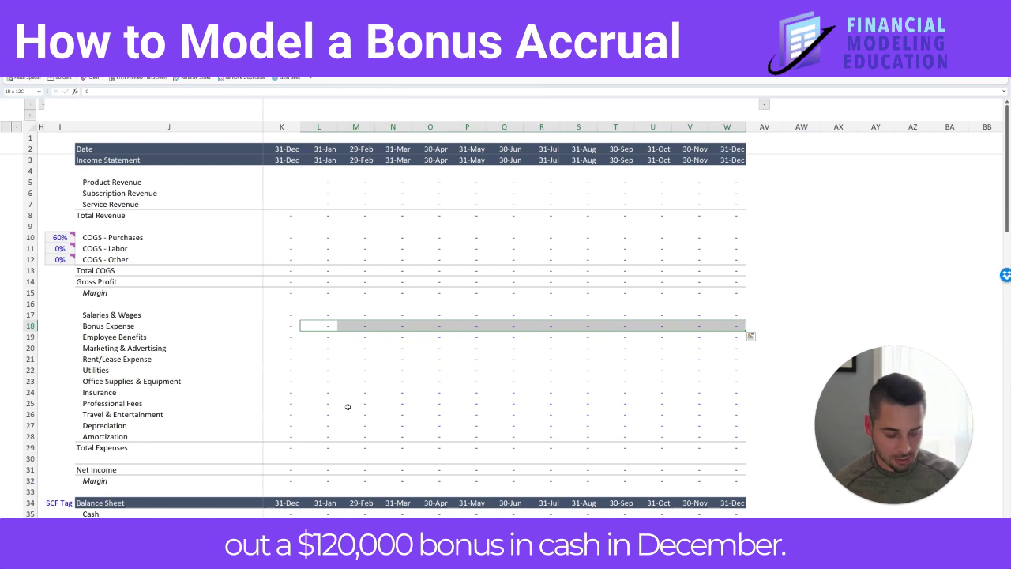
{"action": "type", "text": "10"}
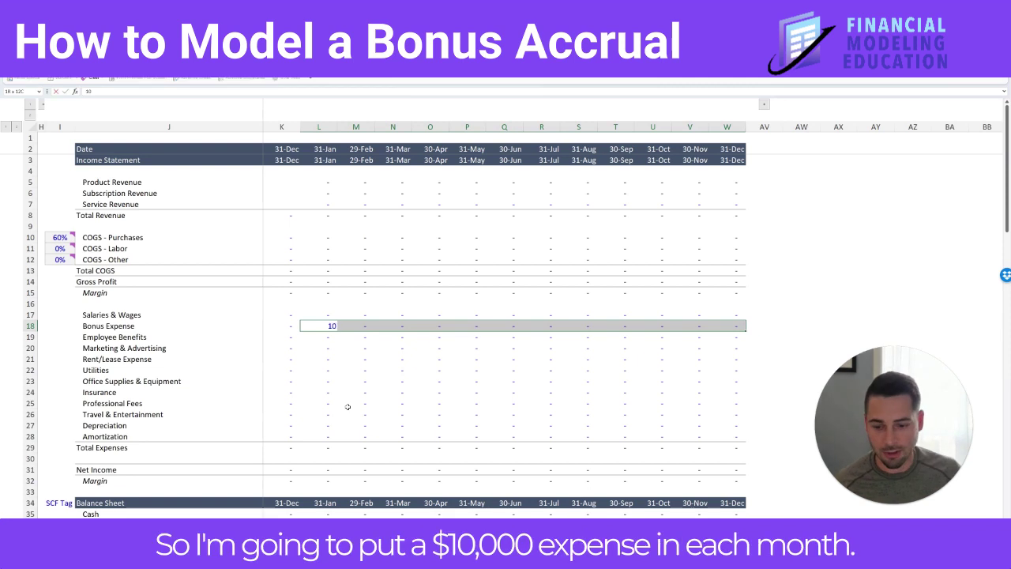
{"action": "key", "text": "ctrl+Return"}
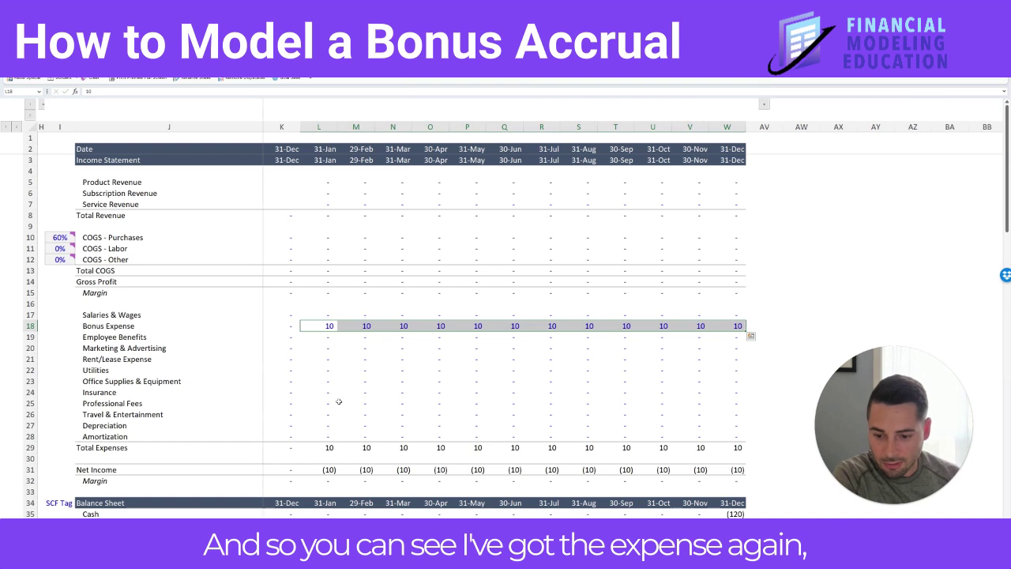
- Review the monthly Total Expenses and Net Income figures on the Income Statement for January through March
{"action": "left_click", "coordinate": [332, 446]}
{"action": "left_click", "coordinate": [368, 446]}
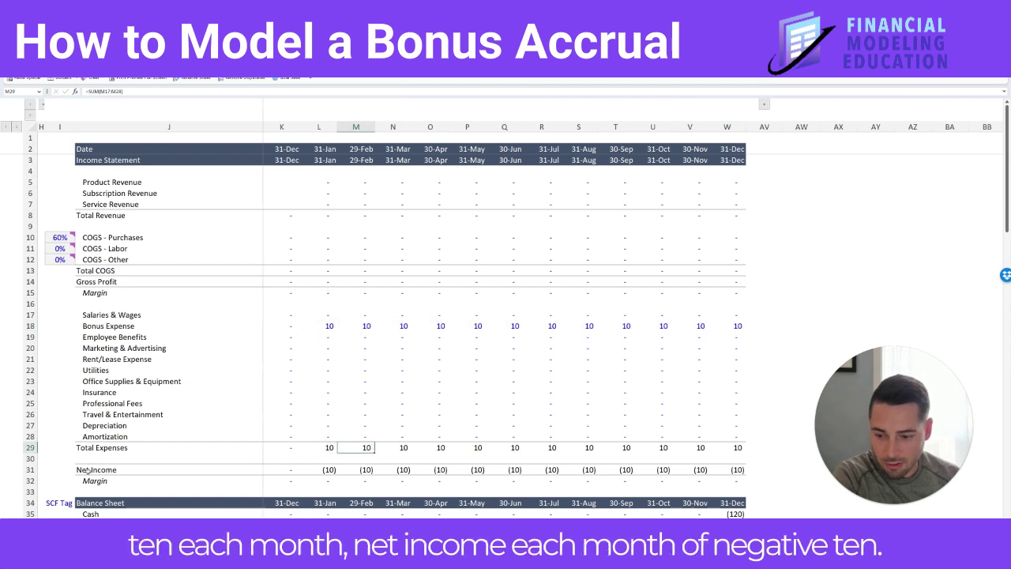
{"action": "left_click", "coordinate": [32, 469]}
{"action": "left_click", "coordinate": [372, 470]}
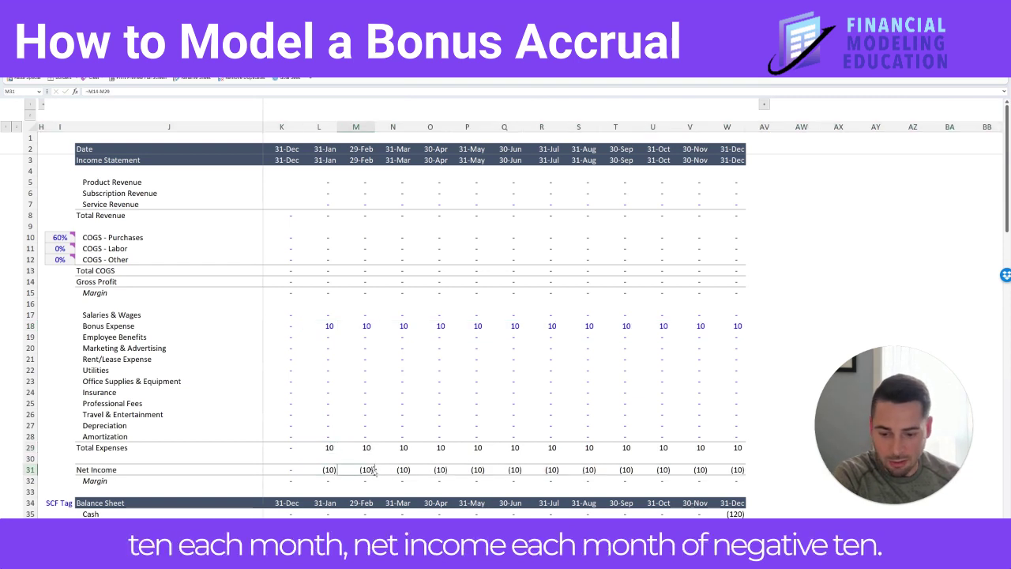
{"action": "left_click", "coordinate": [408, 470]}
{"action": "key", "text": "Left"}
{"action": "key", "text": "Left"}
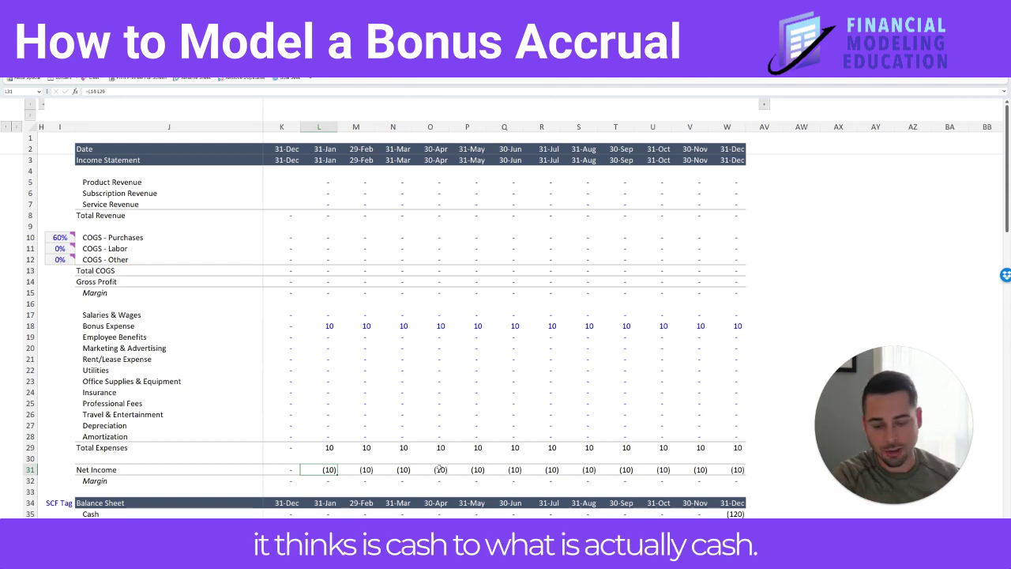
- Examine the Bonus Accrual schedule and the monthly links in its Plus: Bonus Expense row from January to May
{"action": "scroll", "coordinate": [462, 449], "scroll_direction": "down", "scroll_amount": 6}
{"action": "scroll", "coordinate": [463, 449], "scroll_direction": "down", "scroll_amount": 9}
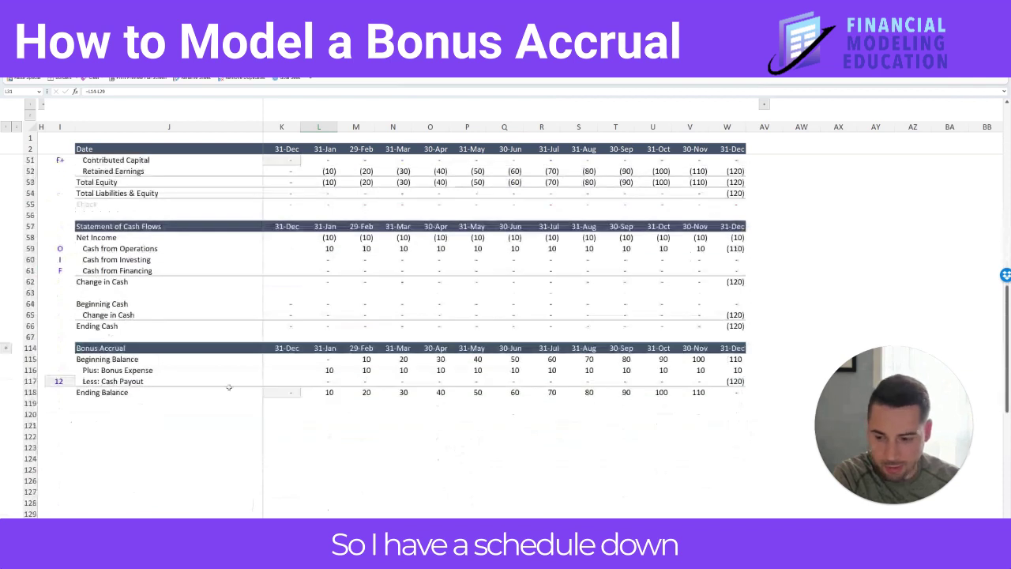
{"action": "left_click_drag", "start_coordinate": [118, 349], "coordinate": [434, 395]}
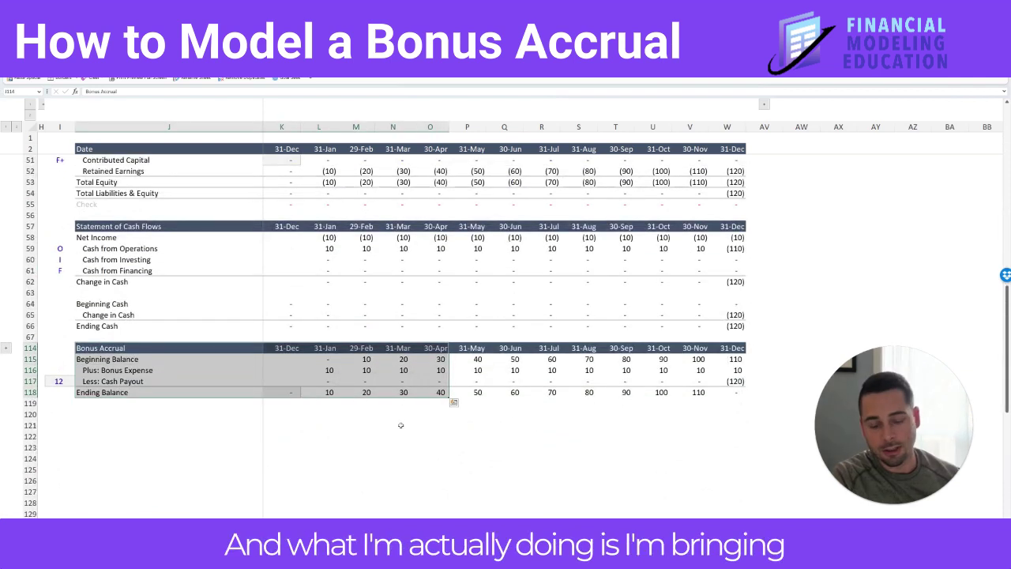
{"action": "left_click", "coordinate": [331, 370]}
{"action": "key", "text": "Right"}
{"action": "key", "text": "Right"}
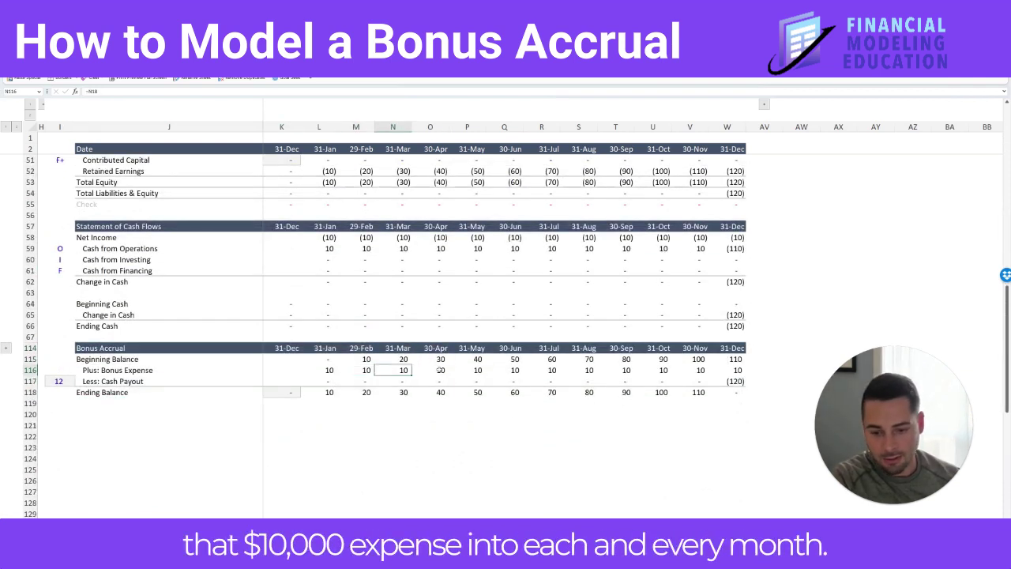
{"action": "key", "text": "Right"}
{"action": "key", "text": "Right"}
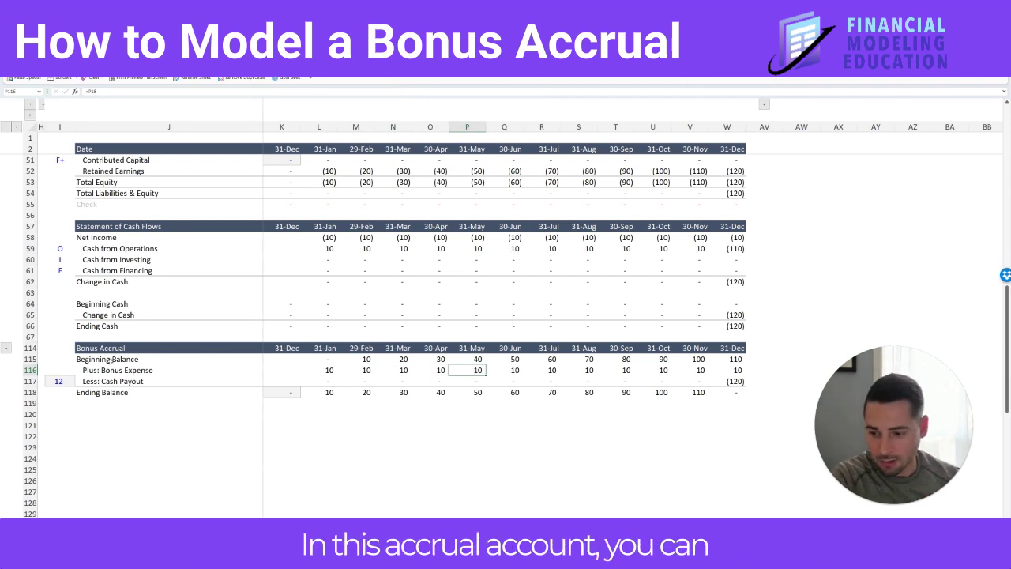
- Walk through the Bonus Accrual schedule's row labels and follow its Ending Balance month by month from January to June
{"action": "left_click", "coordinate": [98, 359]}
{"action": "left_click", "coordinate": [124, 371]}
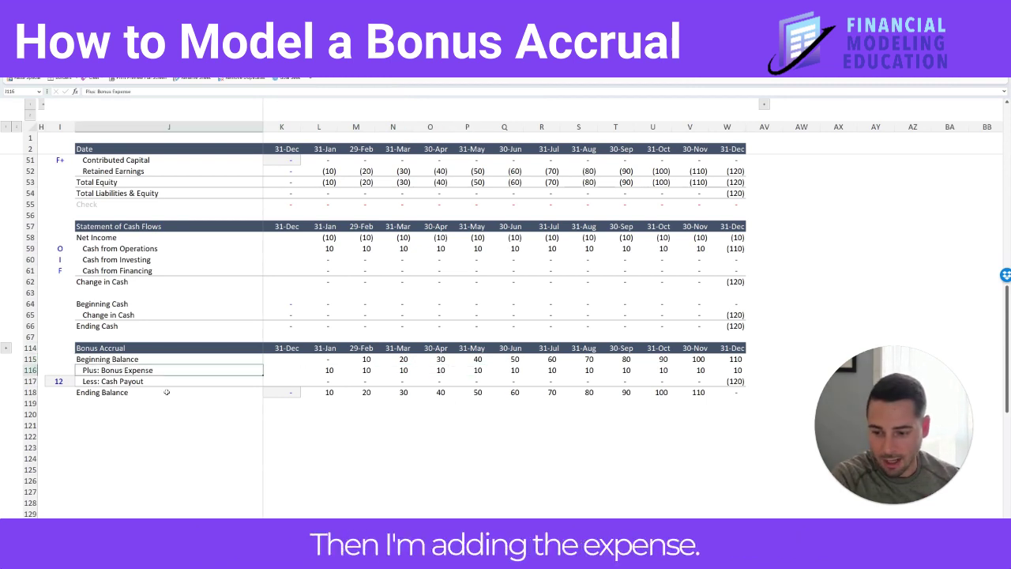
{"action": "left_click", "coordinate": [141, 381]}
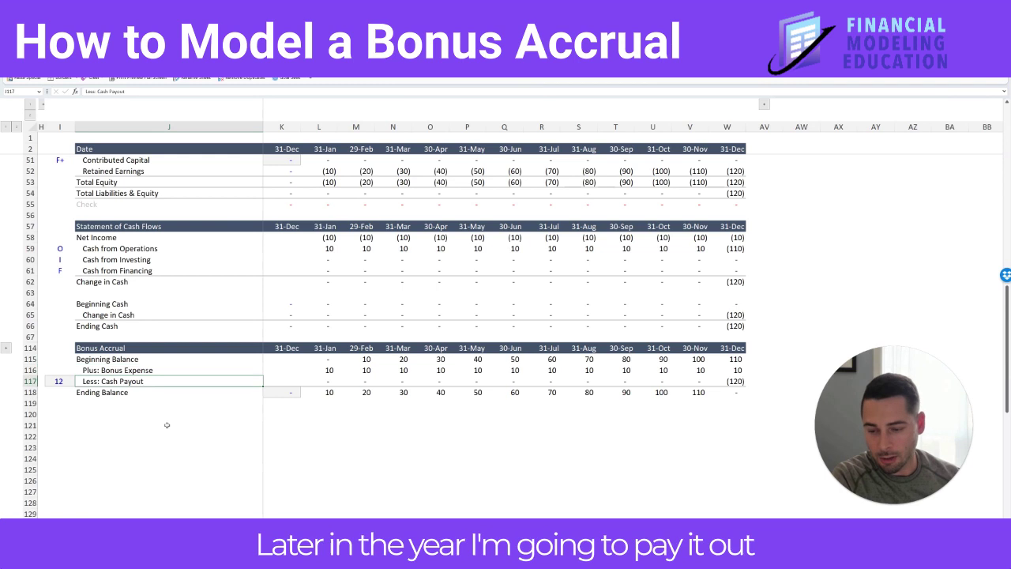
{"action": "left_click", "coordinate": [30, 392]}
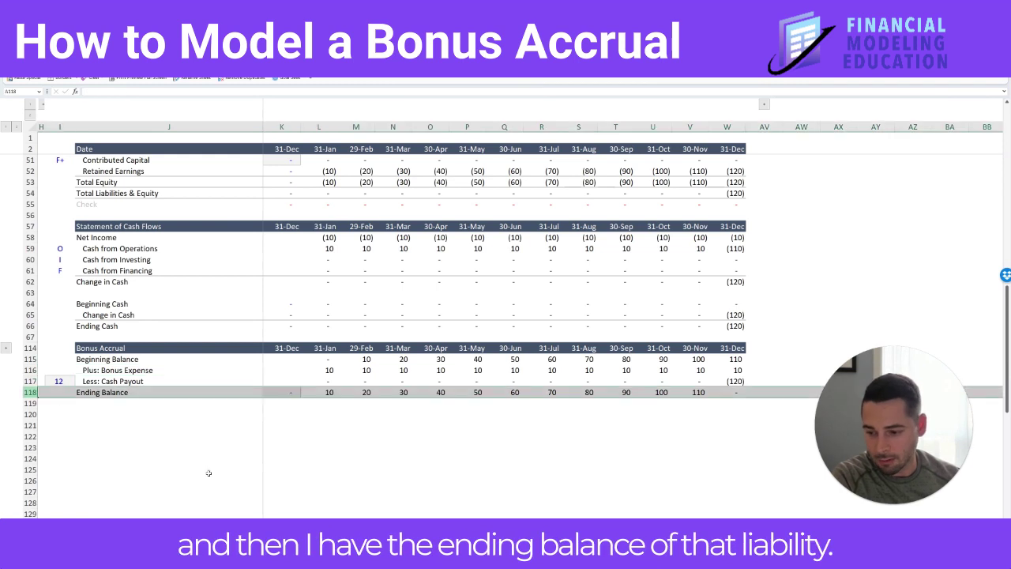
{"action": "left_click", "coordinate": [330, 392]}
{"action": "left_click", "coordinate": [366, 393]}
{"action": "left_click", "coordinate": [401, 393]}
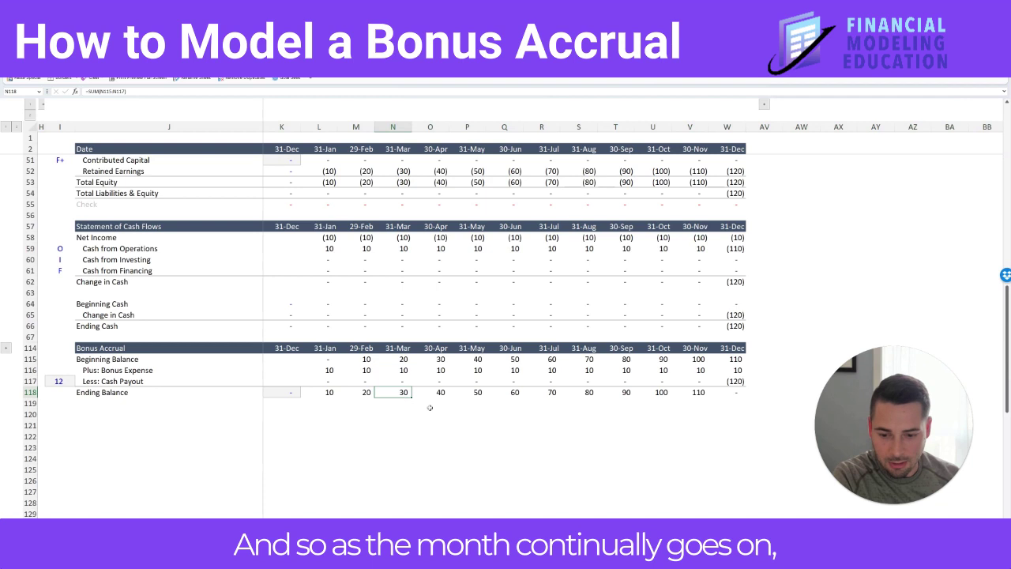
{"action": "left_click", "coordinate": [442, 393]}
{"action": "left_click", "coordinate": [478, 393]}
{"action": "left_click", "coordinate": [513, 393]}
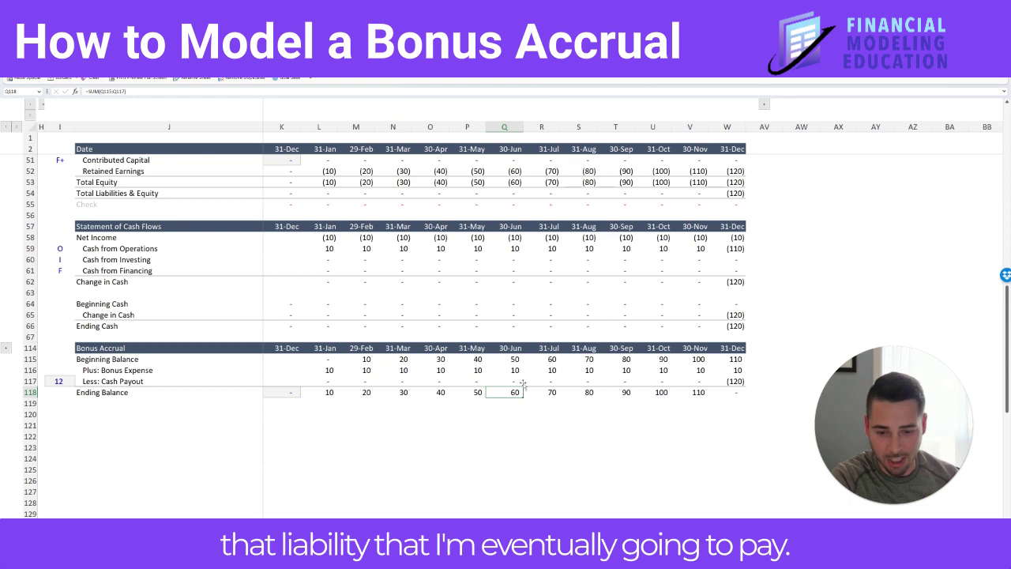
- Trace the Accrued Bonus line on the Balance Sheet from January to April back to the Bonus Accrual schedule's Ending Balance
{"action": "scroll", "coordinate": [501, 324], "scroll_direction": "up", "scroll_amount": 2}
{"action": "scroll", "coordinate": [501, 324], "scroll_direction": "up", "scroll_amount": 4}
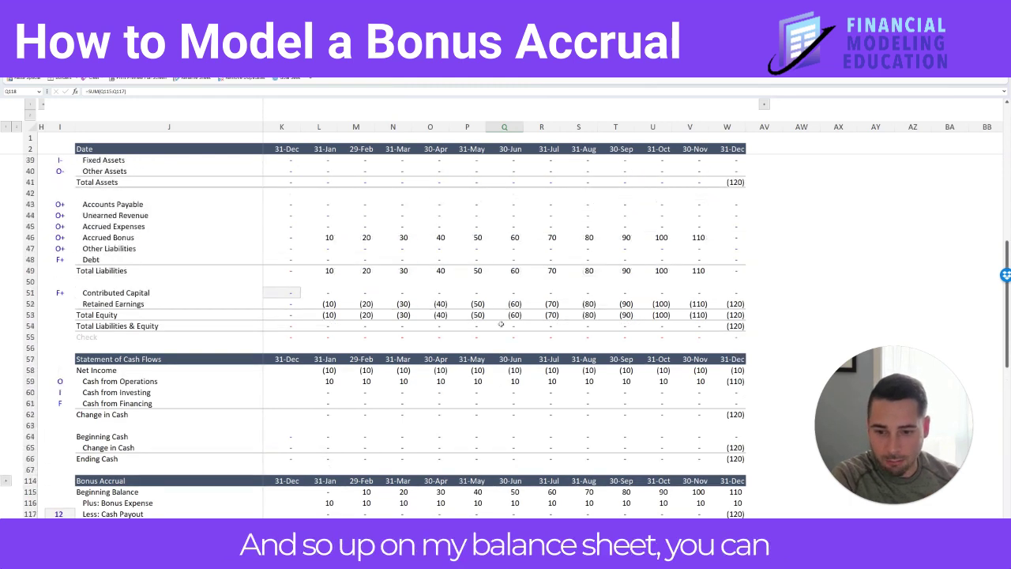
{"action": "left_click", "coordinate": [330, 303]}
{"action": "left_click", "coordinate": [367, 303]}
{"action": "left_click", "coordinate": [403, 304]}
{"action": "left_click", "coordinate": [440, 303]}
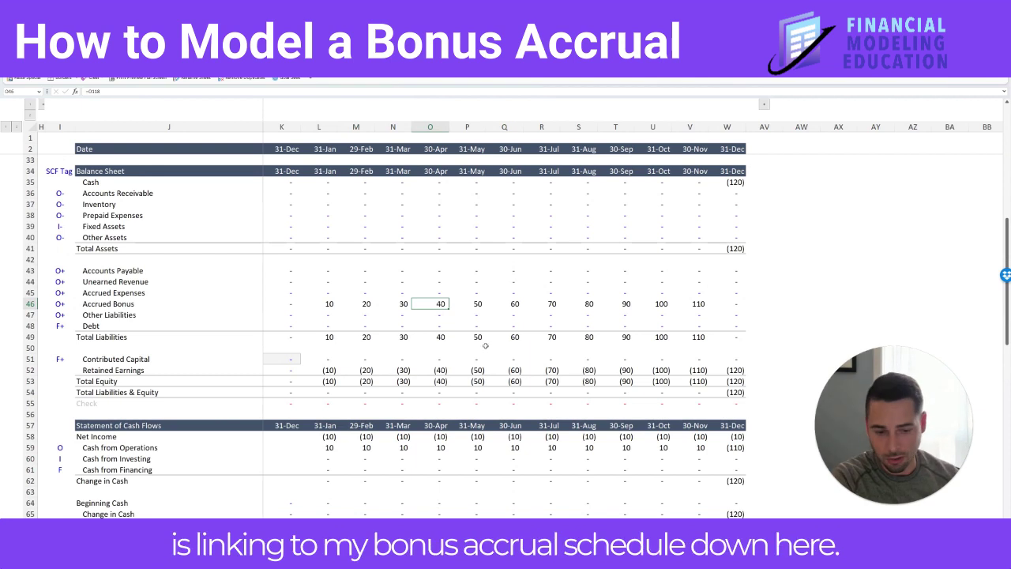
{"action": "scroll", "coordinate": [485, 345], "scroll_direction": "down", "scroll_amount": 6}
{"action": "scroll", "coordinate": [489, 431], "scroll_direction": "up", "scroll_amount": 1}
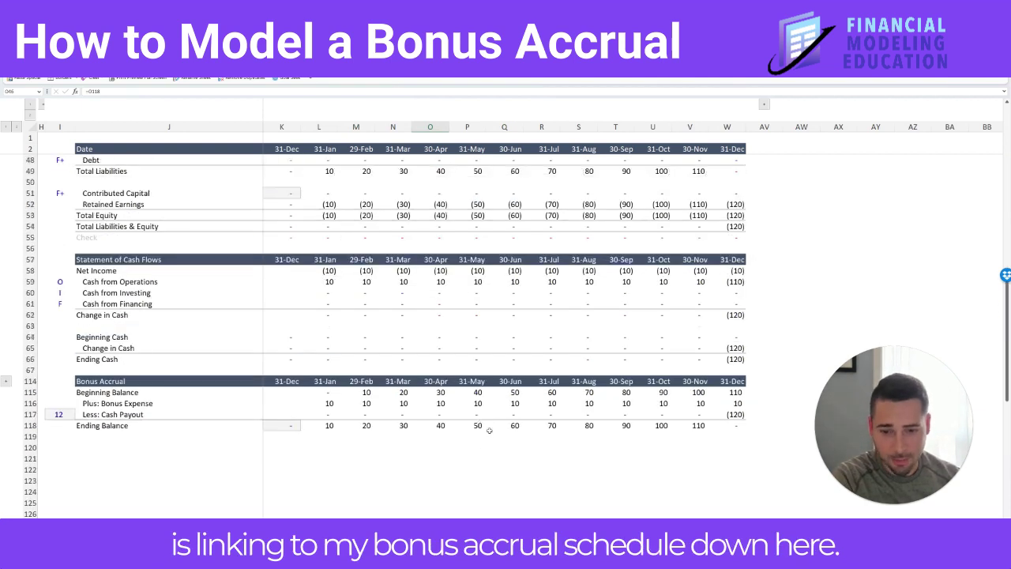
{"action": "scroll", "coordinate": [489, 431], "scroll_direction": "up", "scroll_amount": 4}
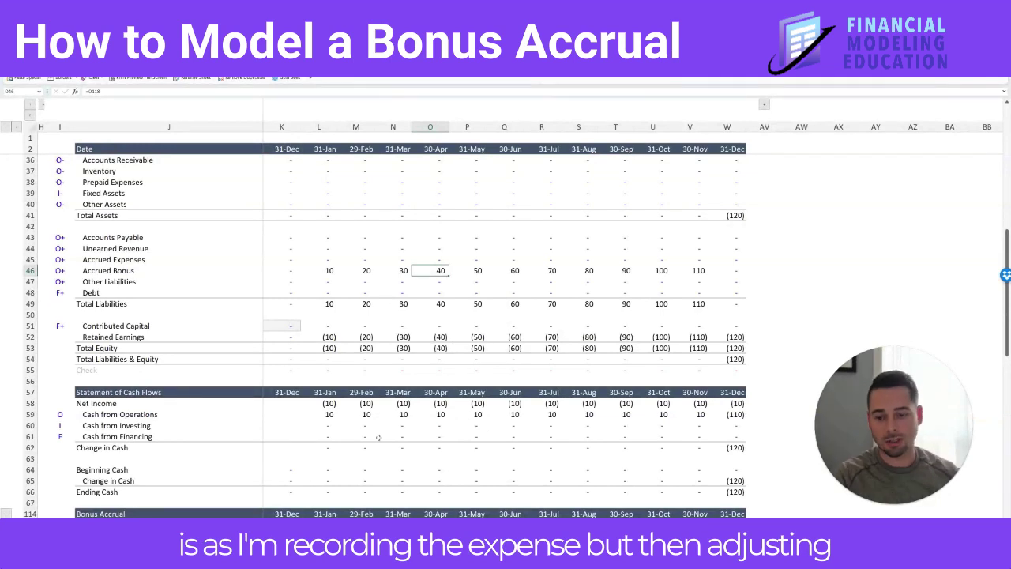
{"action": "scroll", "coordinate": [379, 456], "scroll_direction": "down", "scroll_amount": 3}
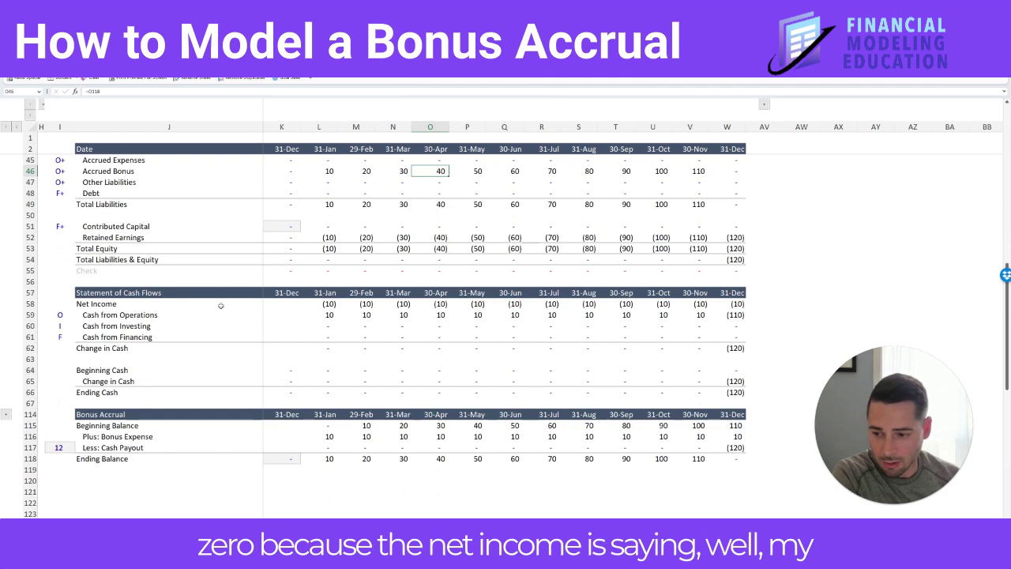
- Compare Net Income with Cash from Operations in the Statement of Cash Flows and inspect Change in Cash from January to November
{"action": "left_click", "coordinate": [327, 304]}
{"action": "left_click_drag", "start_coordinate": [364, 303], "coordinate": [480, 306]}
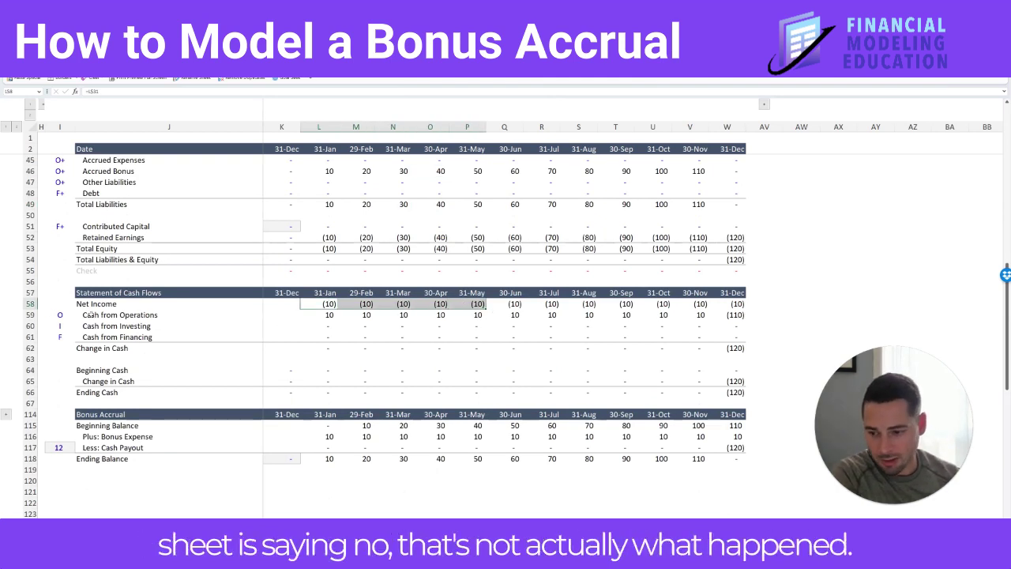
{"action": "left_click", "coordinate": [32, 314]}
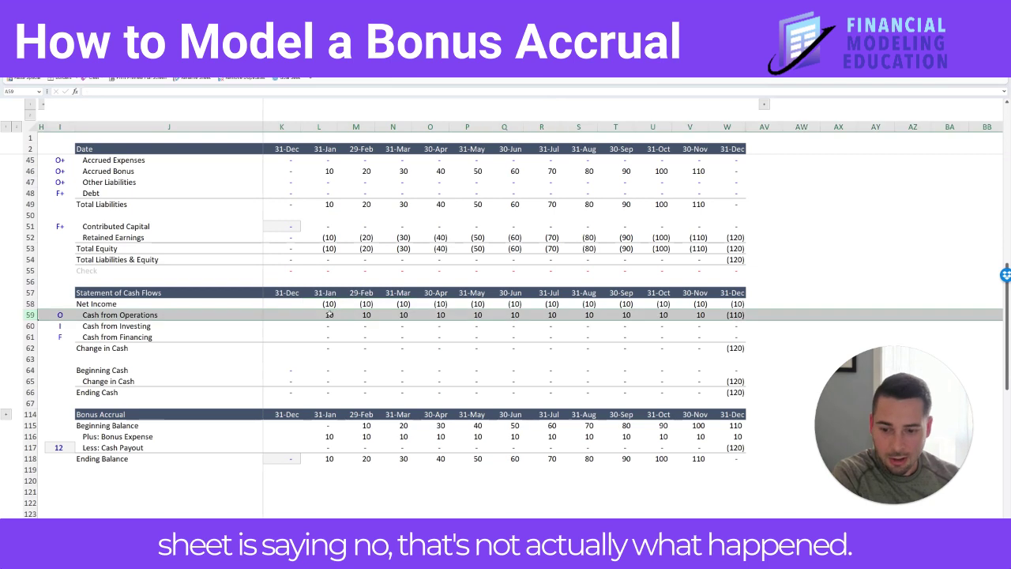
{"action": "left_click", "coordinate": [362, 316]}
{"action": "left_click", "coordinate": [410, 318]}
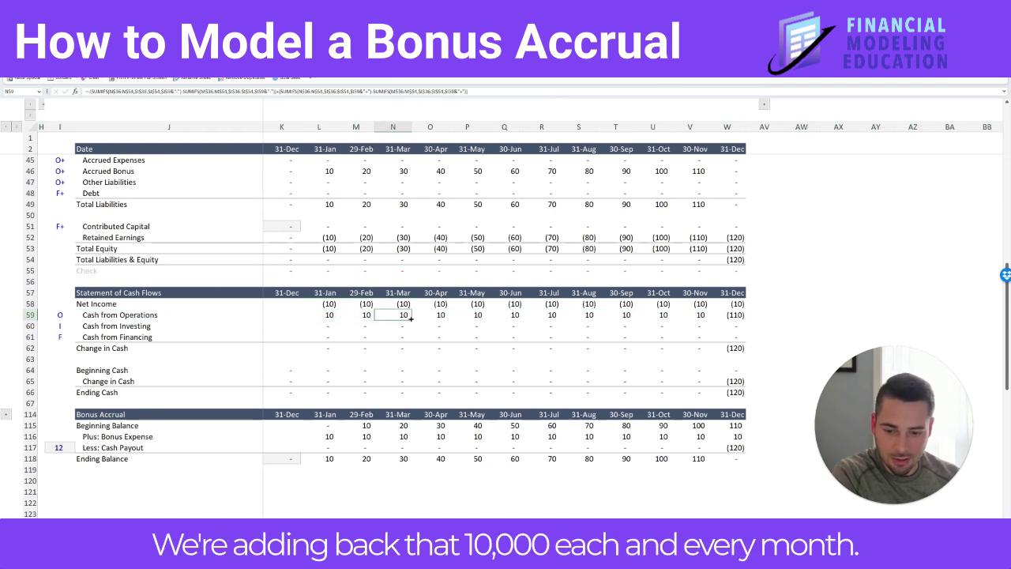
{"action": "left_click", "coordinate": [436, 314]}
{"action": "left_click", "coordinate": [472, 315]}
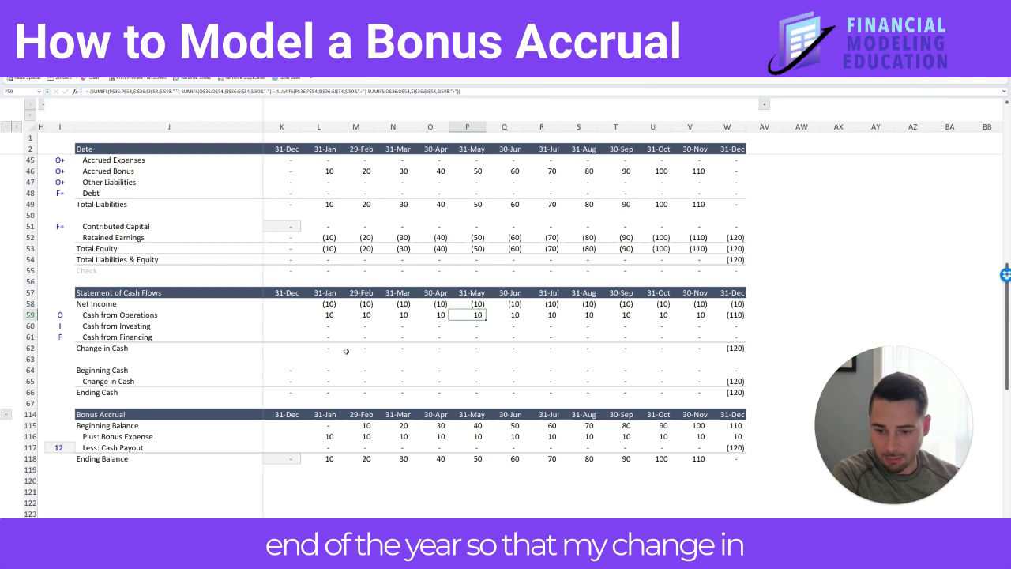
{"action": "left_click_drag", "start_coordinate": [324, 348], "coordinate": [705, 349]}
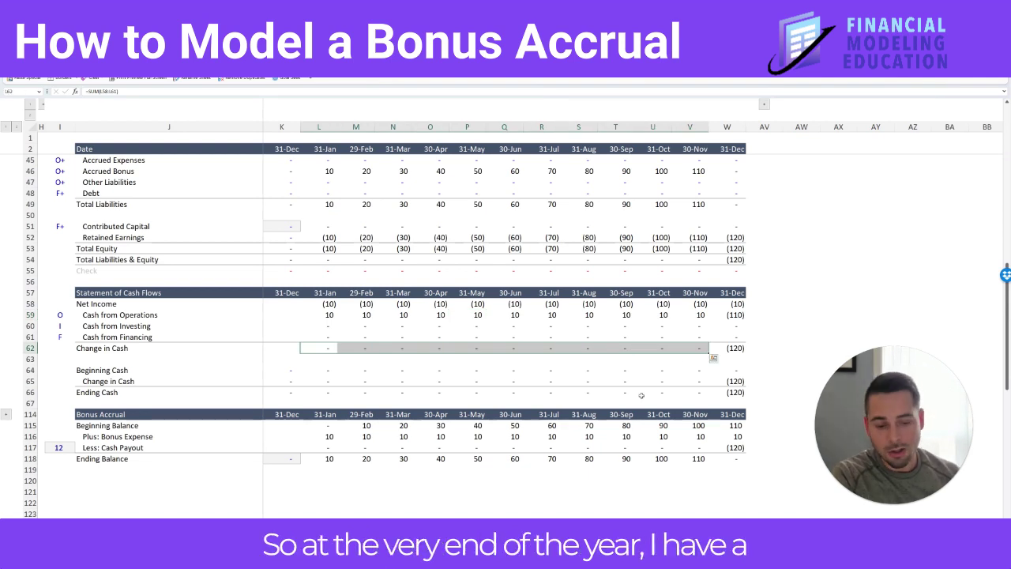
- Inspect the December Less: Cash Payout formula in the Bonus Accrual schedule and the payout month input it references
{"action": "scroll", "coordinate": [612, 466], "scroll_direction": "down", "scroll_amount": 1}
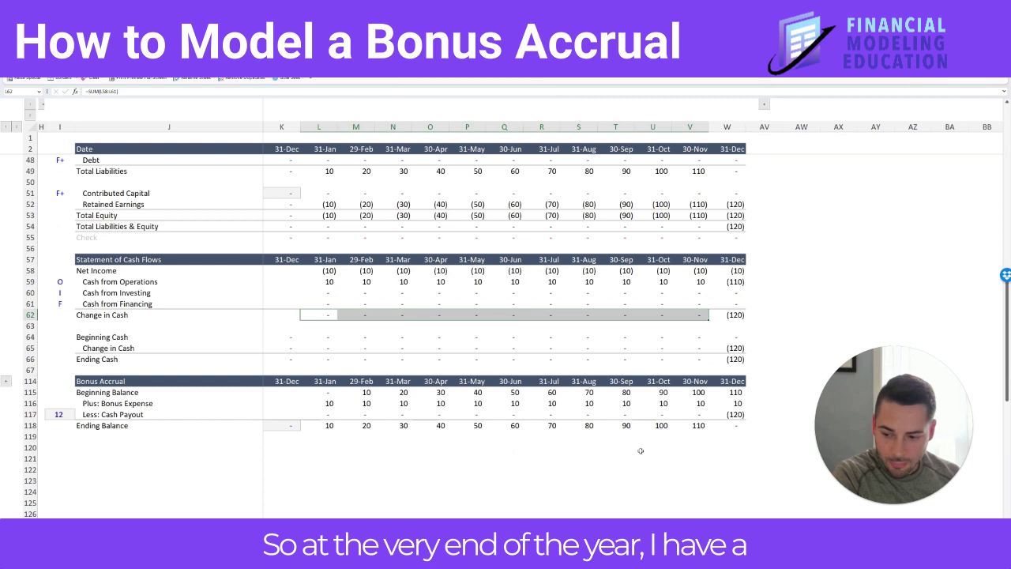
{"action": "left_click", "coordinate": [734, 416]}
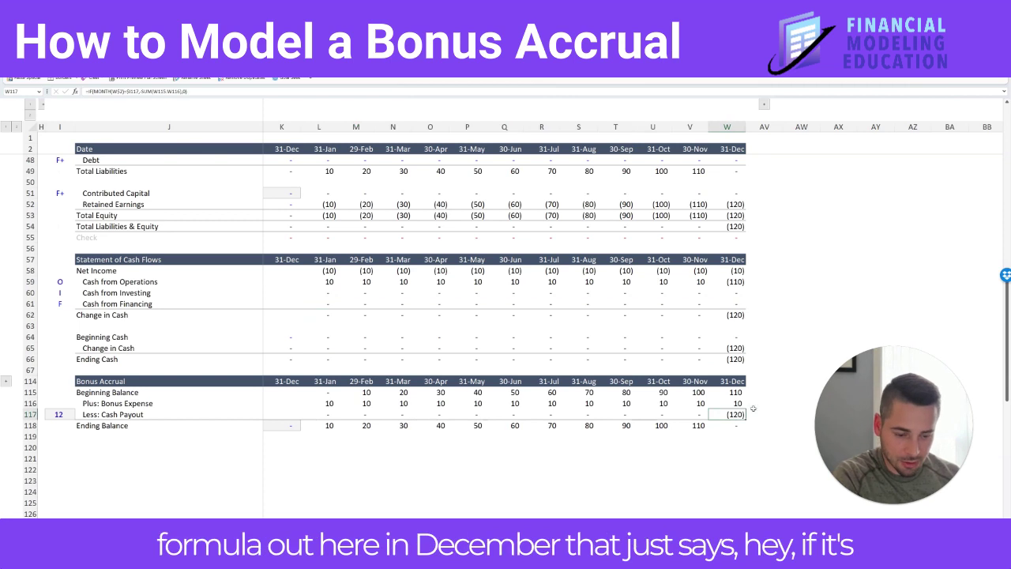
{"action": "left_click", "coordinate": [68, 416]}
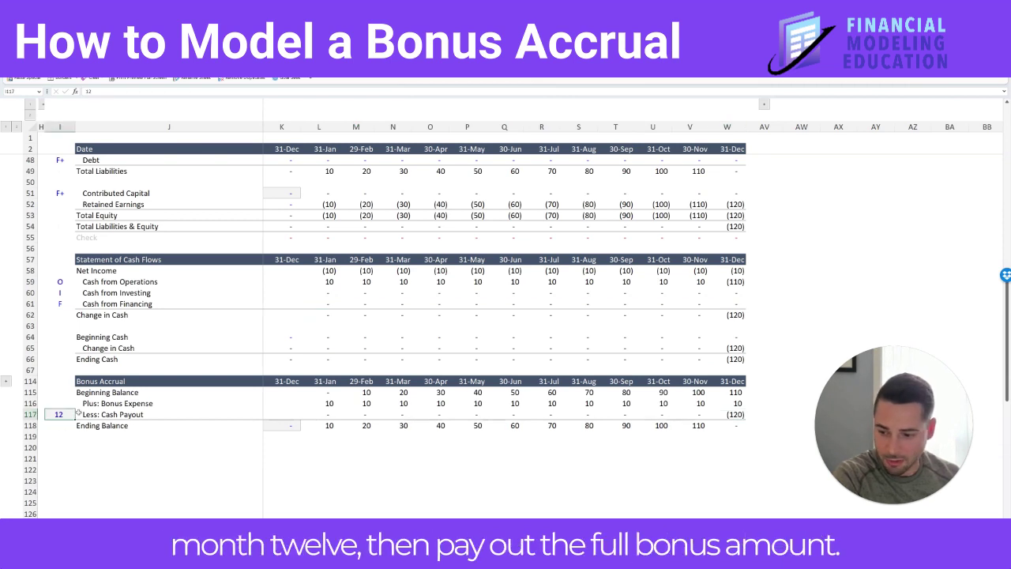
{"action": "left_click", "coordinate": [733, 416]}
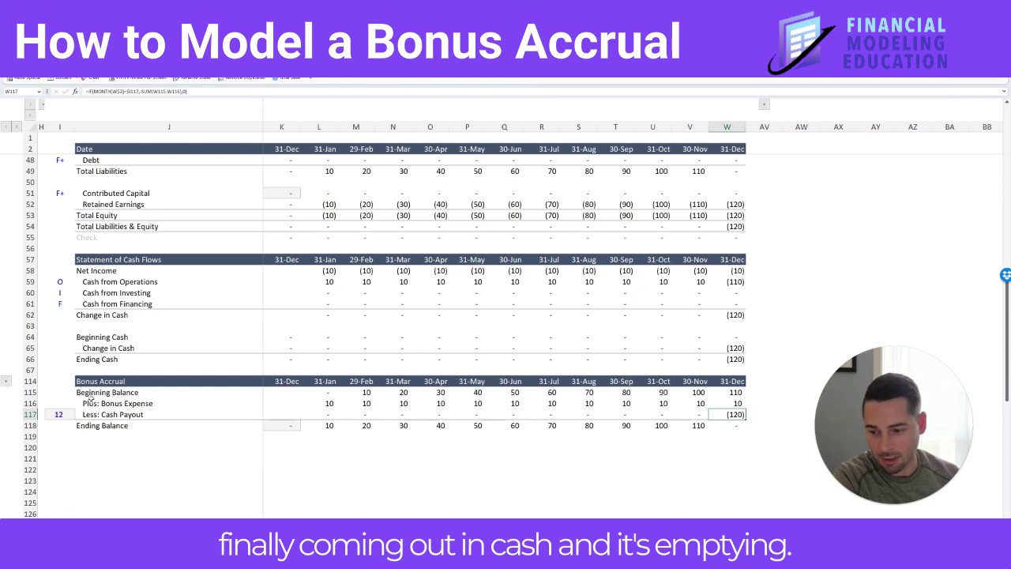
- Check the December Accrued Bonus on the Balance Sheet against the Bonus Accrual schedule, and return to the Statement of Cash Flows
{"action": "left_click_drag", "start_coordinate": [91, 382], "coordinate": [91, 425]}
{"action": "scroll", "coordinate": [599, 429], "scroll_direction": "up", "scroll_amount": 3}
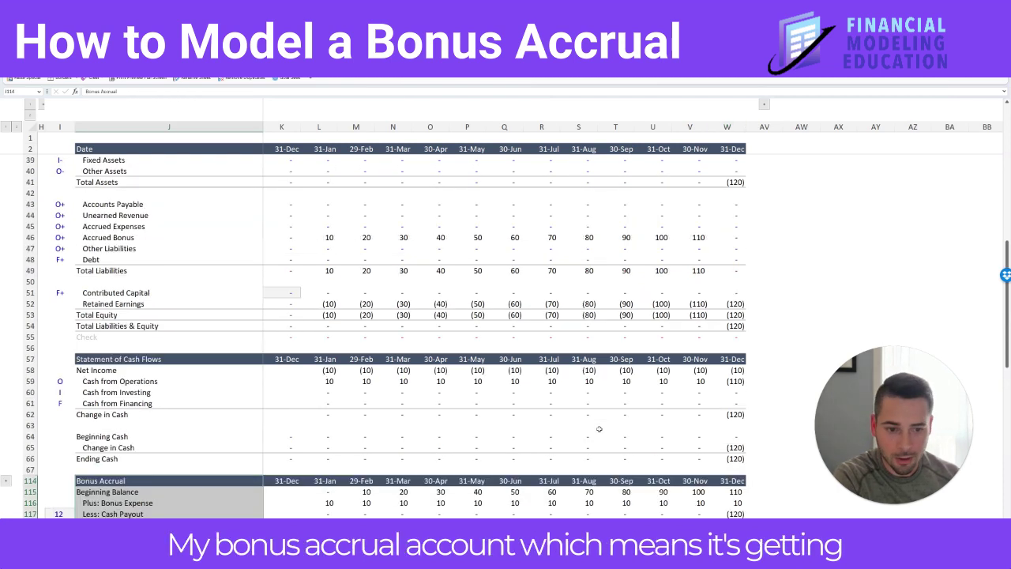
{"action": "scroll", "coordinate": [599, 429], "scroll_direction": "up", "scroll_amount": 1}
{"action": "left_click", "coordinate": [721, 271]}
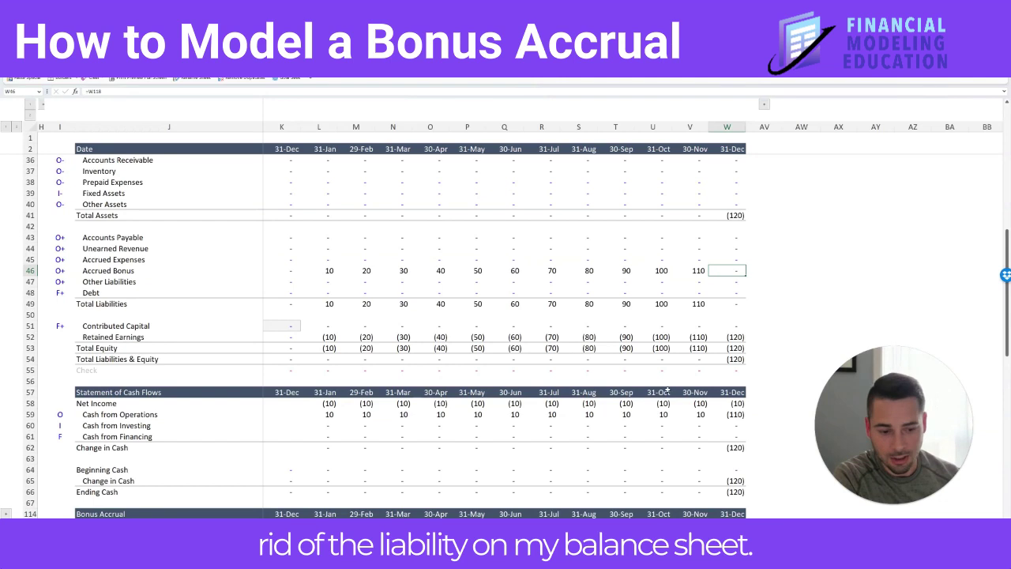
{"action": "scroll", "coordinate": [677, 388], "scroll_direction": "down", "scroll_amount": 3}
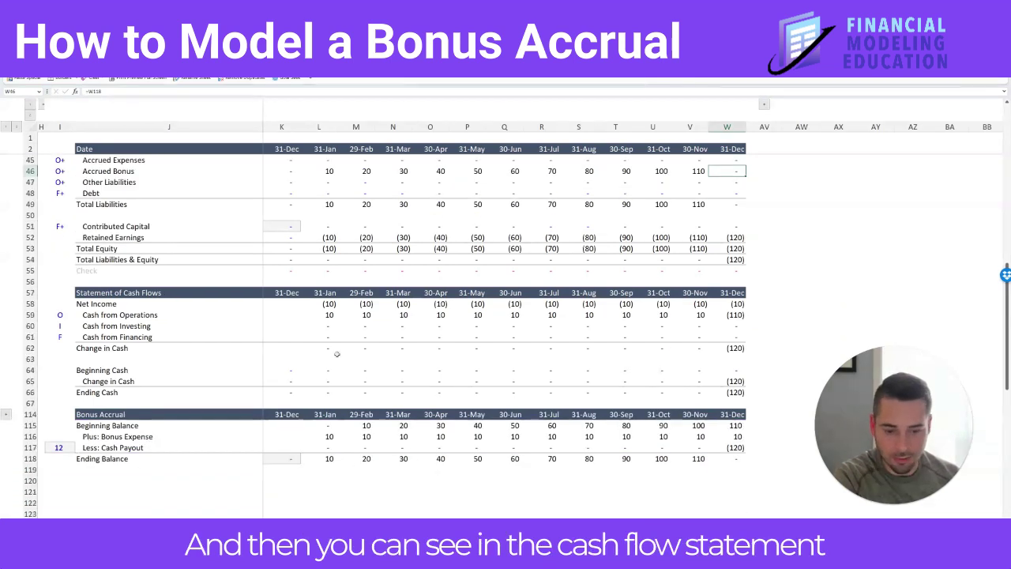
- Inspect December's Change in Cash in the Statement of Cash Flows against its Net Income and Cash from Operations
{"action": "left_click", "coordinate": [731, 347]}
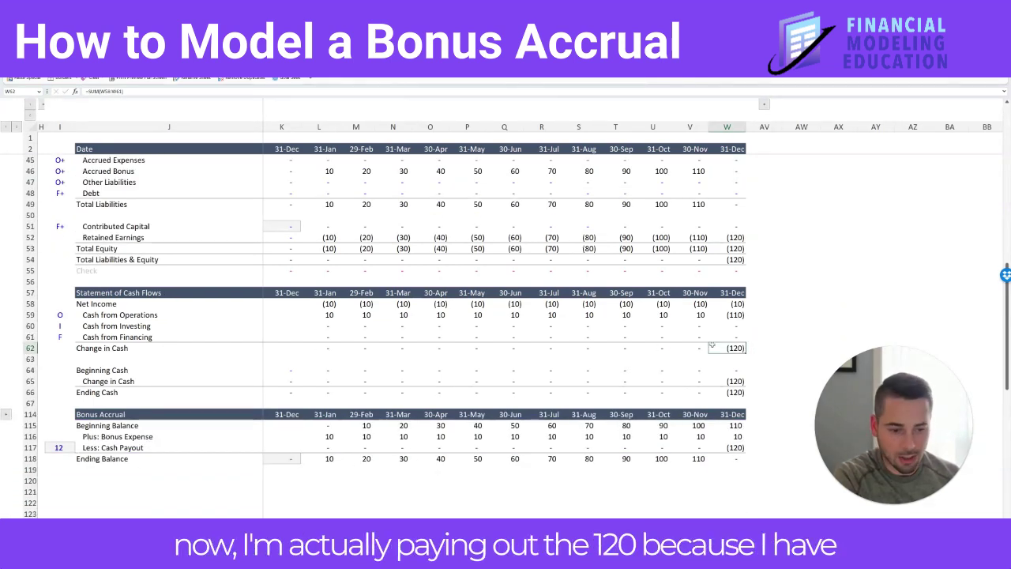
{"action": "left_click", "coordinate": [735, 304]}
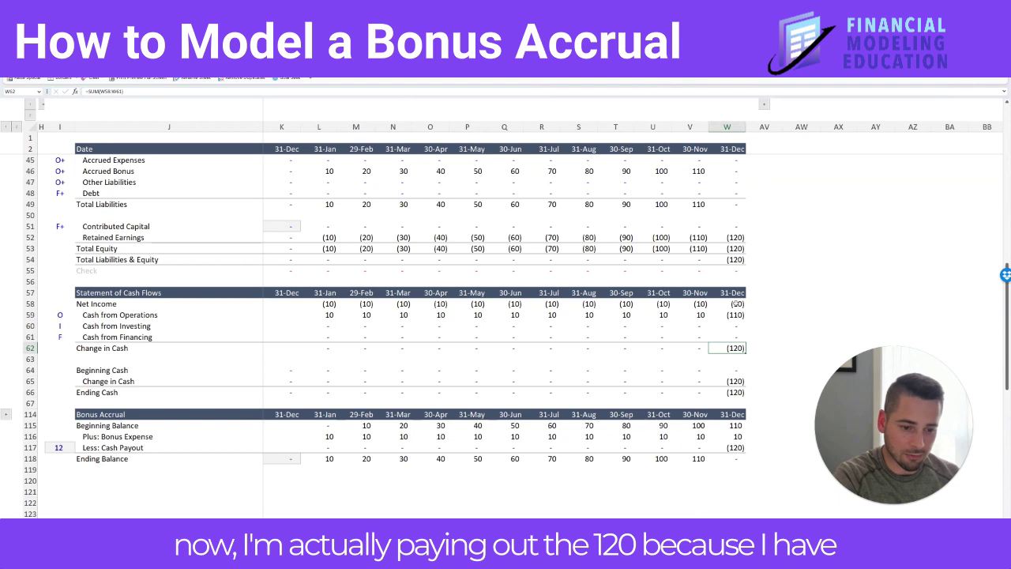
{"action": "left_click", "coordinate": [738, 316]}
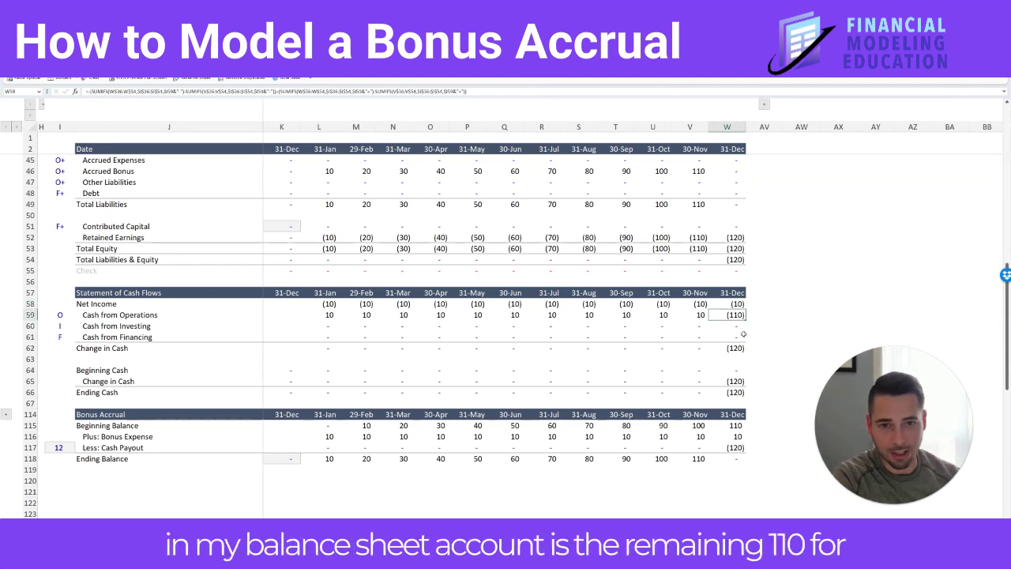
{"action": "left_click", "coordinate": [737, 346]}
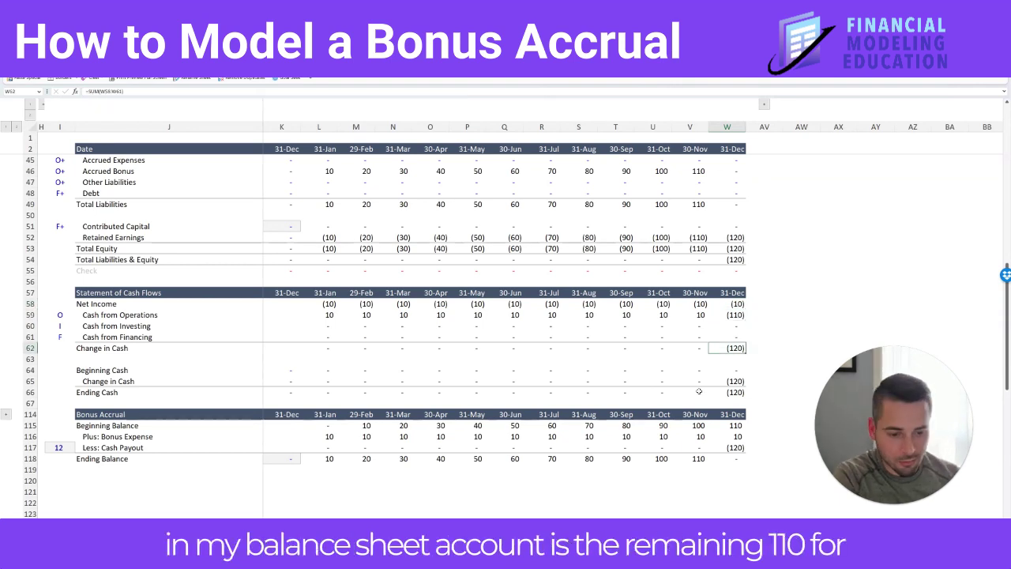
- Compare the monthly Bonus Expense from January to December on the income statement with December's Change in Cash
{"action": "scroll", "coordinate": [748, 327], "scroll_direction": "up", "scroll_amount": 7}
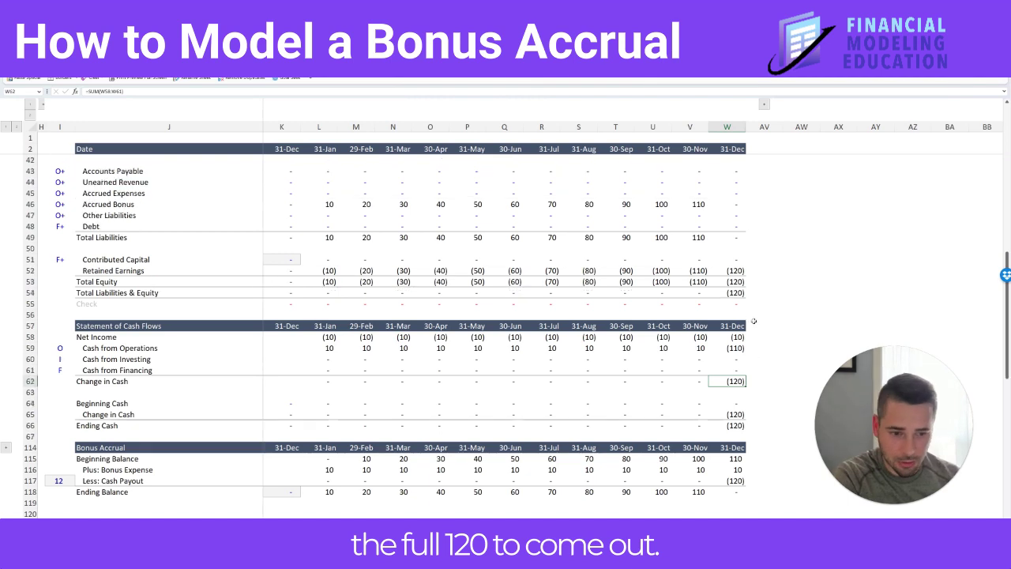
{"action": "scroll", "coordinate": [754, 321], "scroll_direction": "up", "scroll_amount": 6}
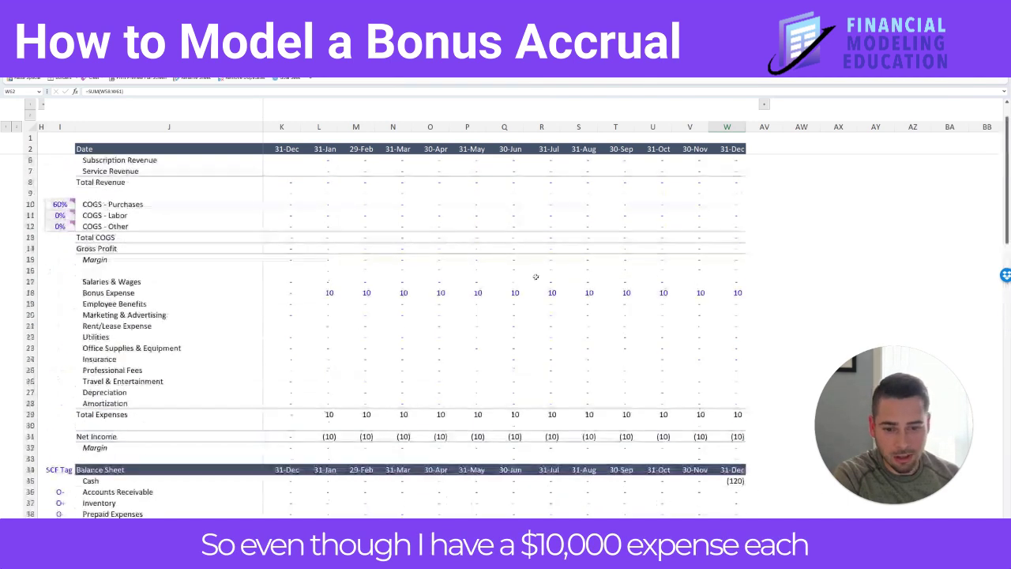
{"action": "left_click", "coordinate": [324, 293]}
{"action": "left_click_drag", "start_coordinate": [403, 292], "coordinate": [739, 293]}
{"action": "scroll", "coordinate": [733, 349], "scroll_direction": "down", "scroll_amount": 7}
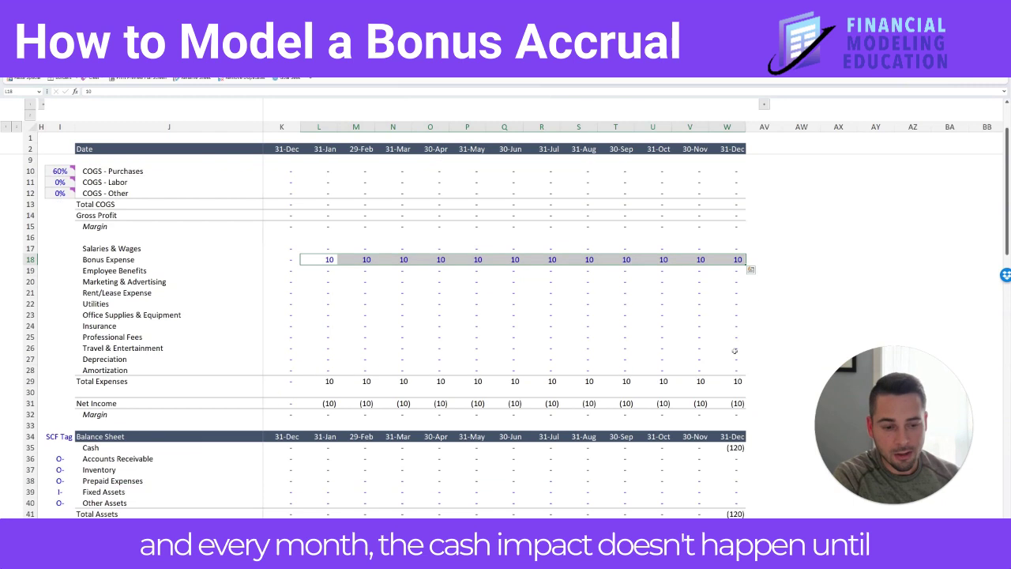
{"action": "scroll", "coordinate": [735, 351], "scroll_direction": "down", "scroll_amount": 6}
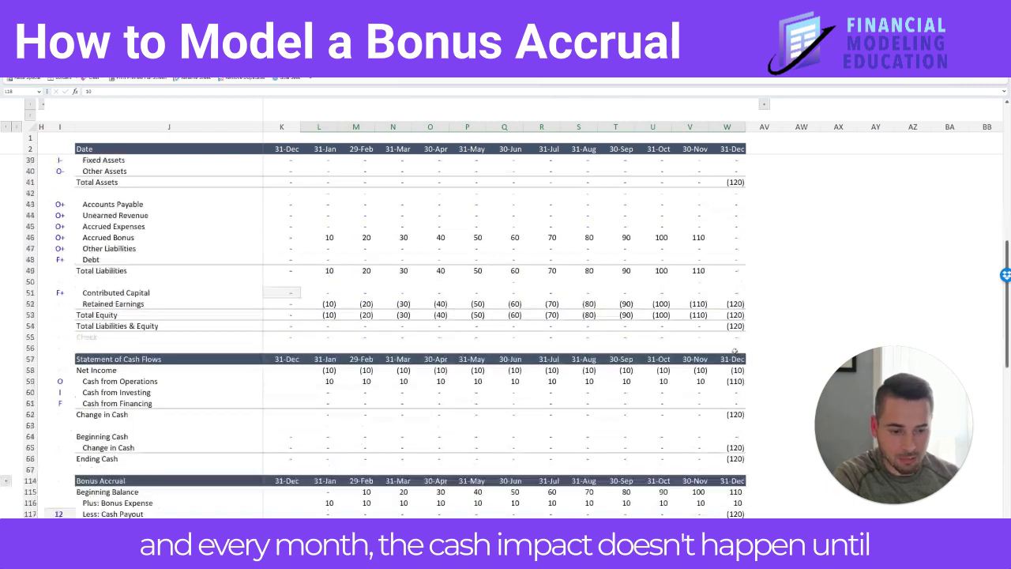
{"action": "scroll", "coordinate": [734, 349], "scroll_direction": "down", "scroll_amount": 1}
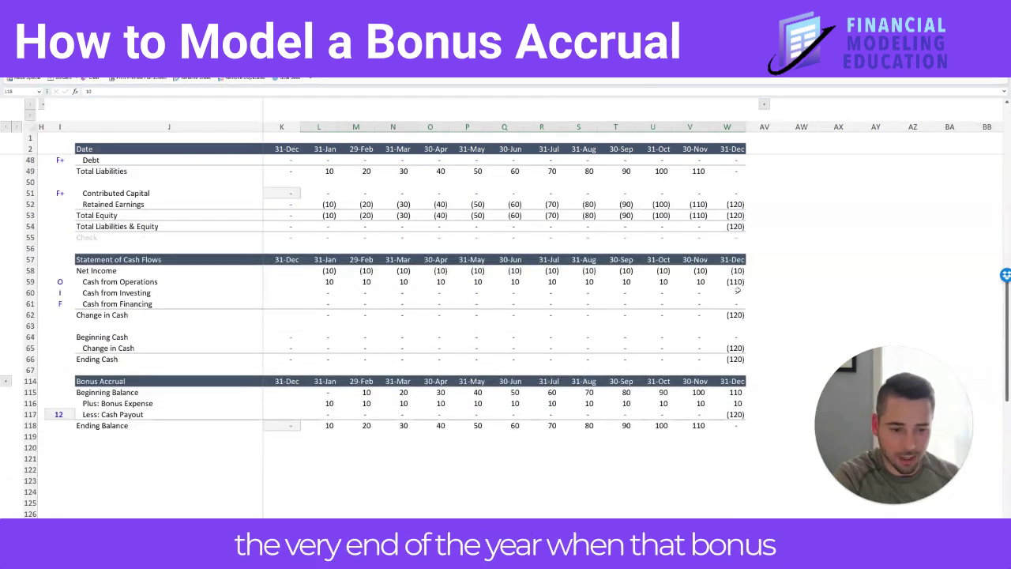
{"action": "left_click", "coordinate": [734, 314]}
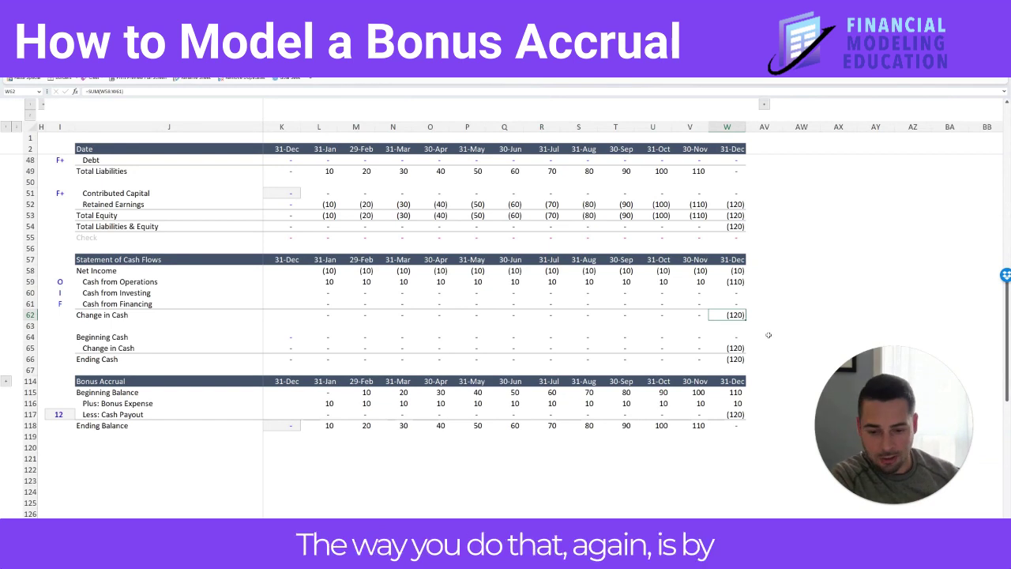
- Review the Bonus Accrual schedule's Plus: Bonus Expense and Ending Balance rows, and trace the Ending Balance to Accrued Bonus on the Balance Sheet
{"action": "left_click_drag", "start_coordinate": [119, 382], "coordinate": [113, 423]}
{"action": "left_click_drag", "start_coordinate": [340, 403], "coordinate": [723, 403]}
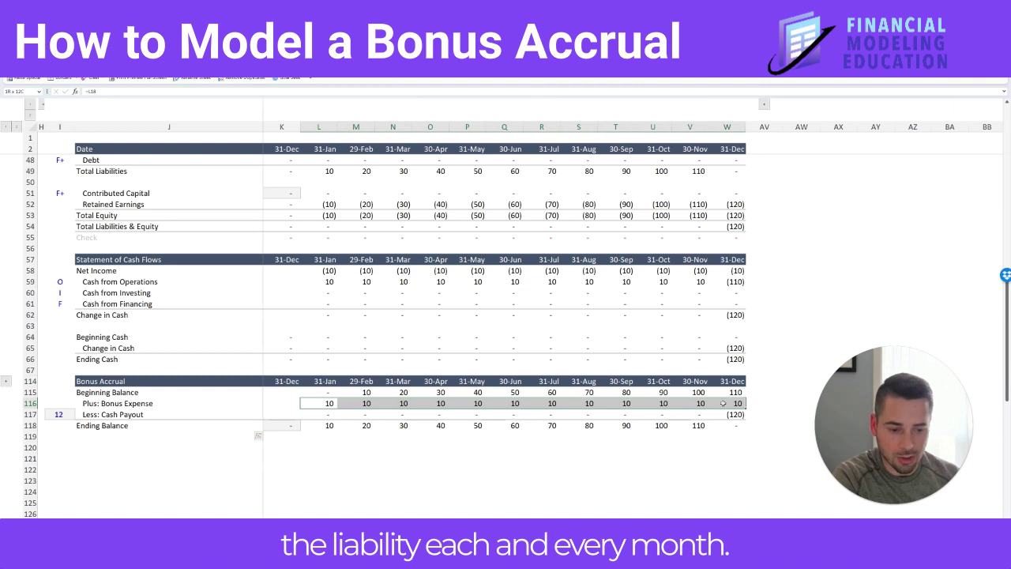
{"action": "left_click", "coordinate": [30, 425]}
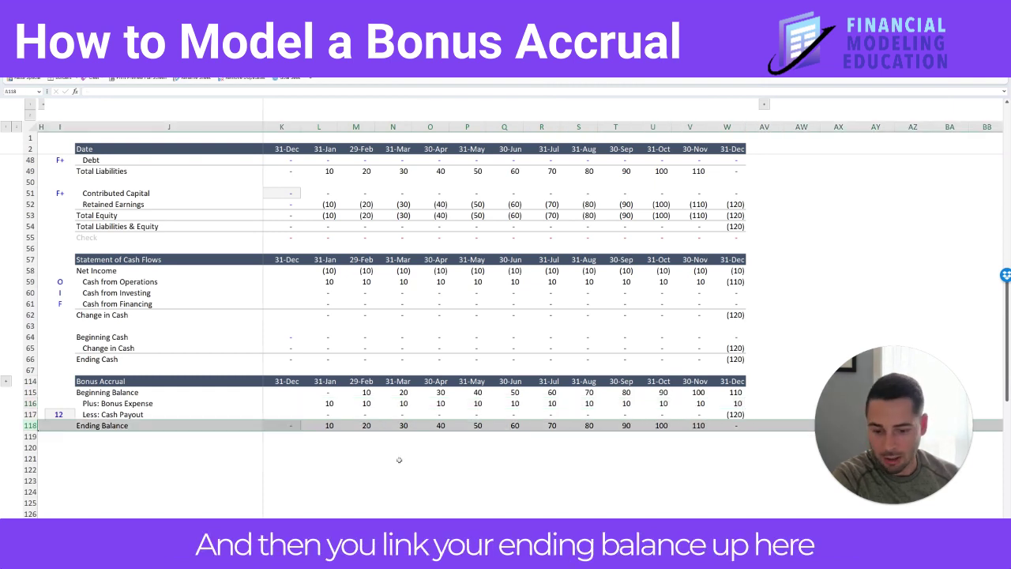
{"action": "scroll", "coordinate": [519, 434], "scroll_direction": "up", "scroll_amount": 6}
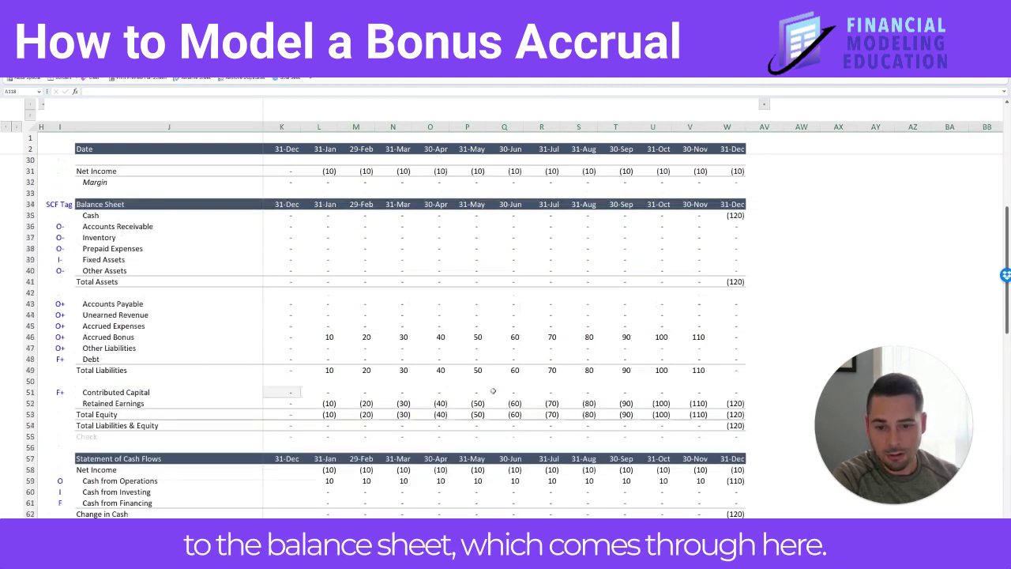
{"action": "left_click_drag", "start_coordinate": [331, 336], "coordinate": [582, 336]}
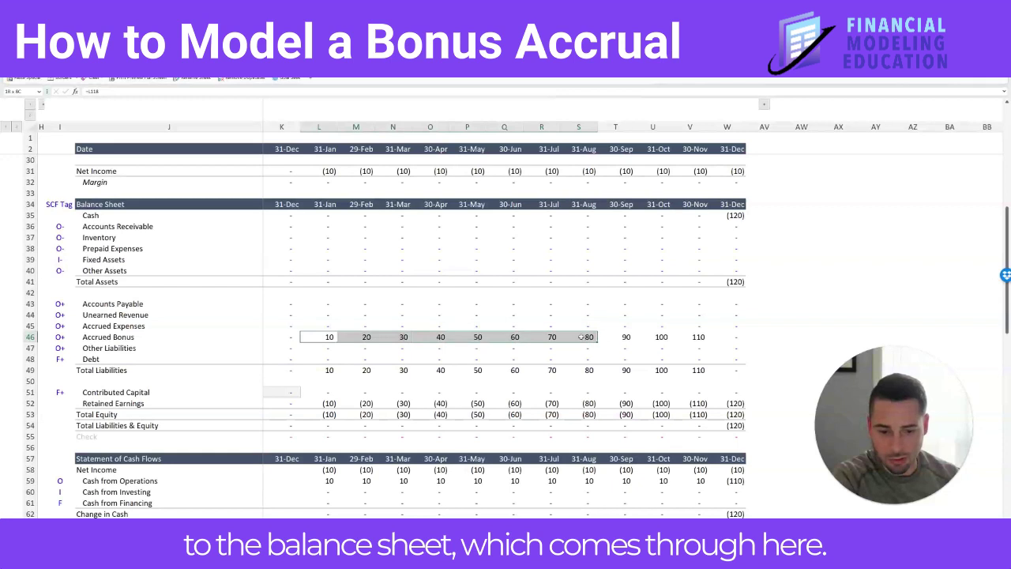
- Check April's Net Income and the whole Change in Cash row in the Statement of Cash Flows
{"action": "scroll", "coordinate": [463, 438], "scroll_direction": "down", "scroll_amount": 3}
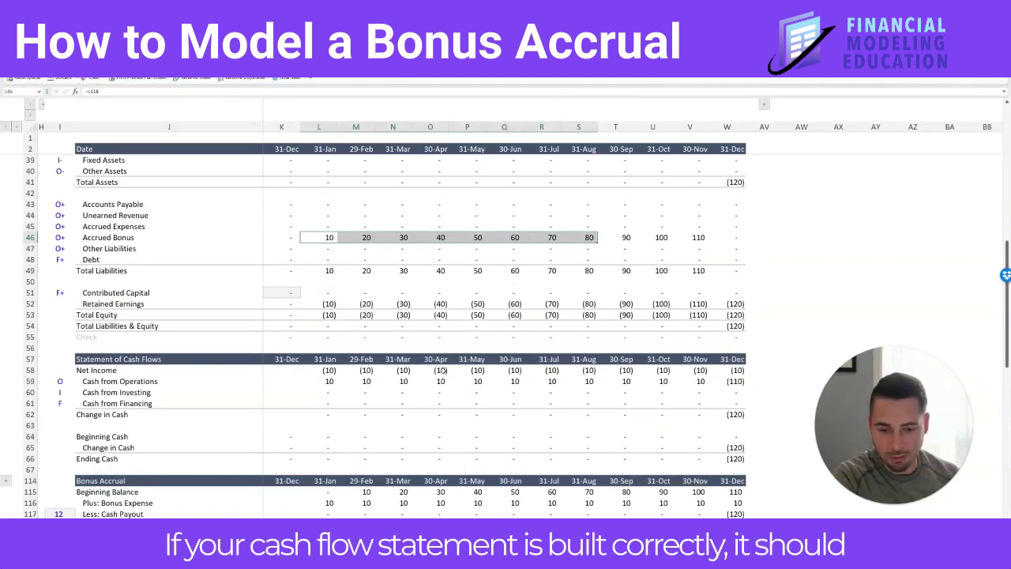
{"action": "left_click", "coordinate": [442, 371]}
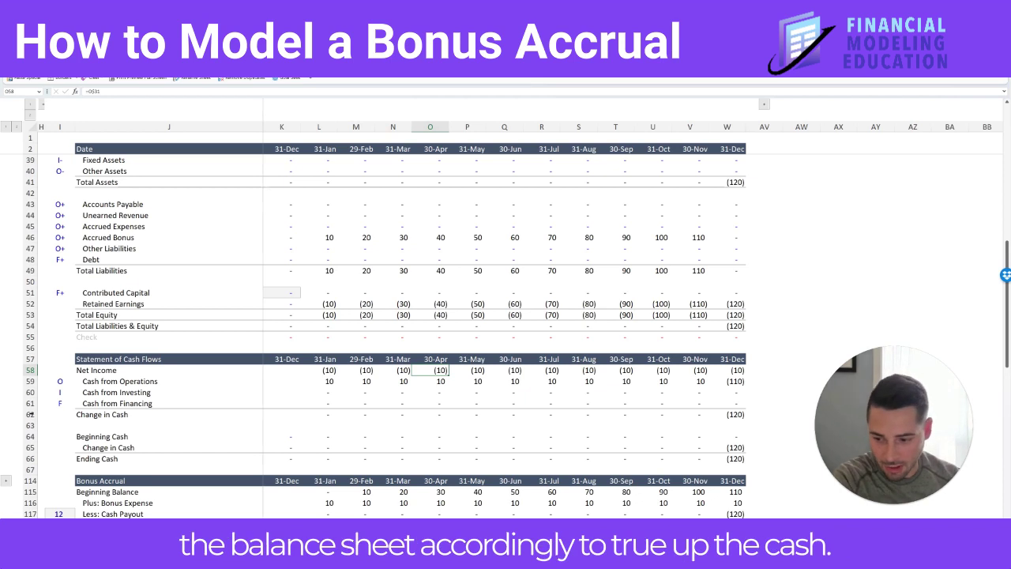
{"action": "left_click", "coordinate": [30, 414]}
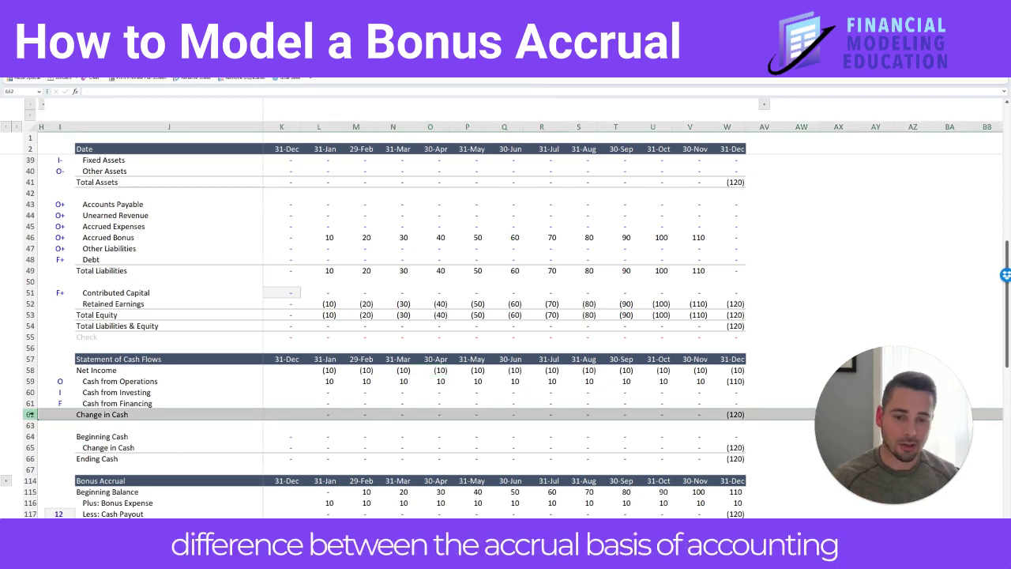